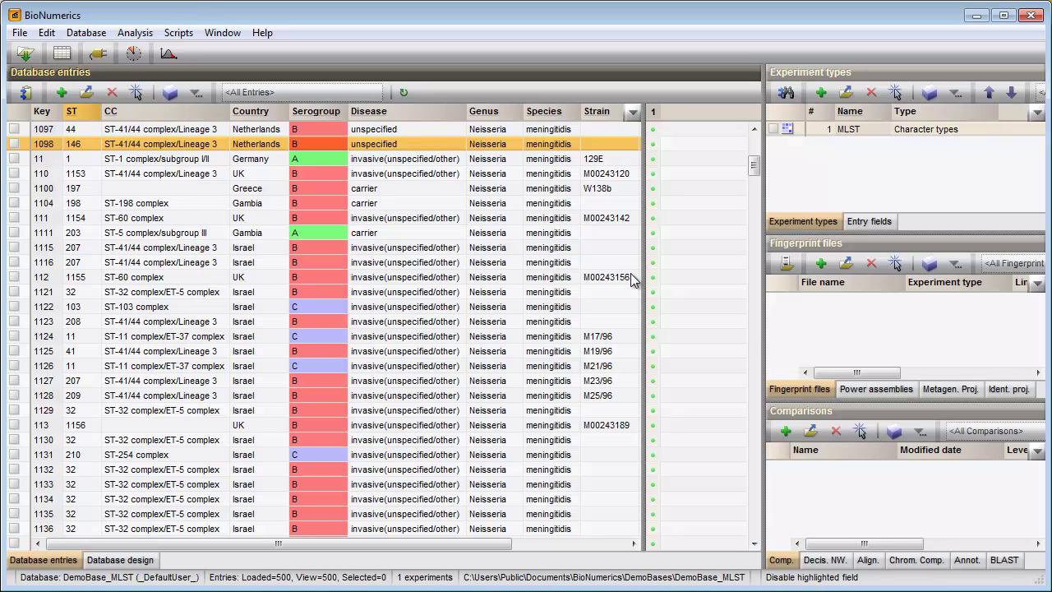
# Step: After viewing entry 1097's MLST alleles, select all 500 entries and create a new comparison from them
pyautogui.click(652, 129)
pyautogui.click(368, 249)
pyautogui.hotkey('ctrl', 'a')
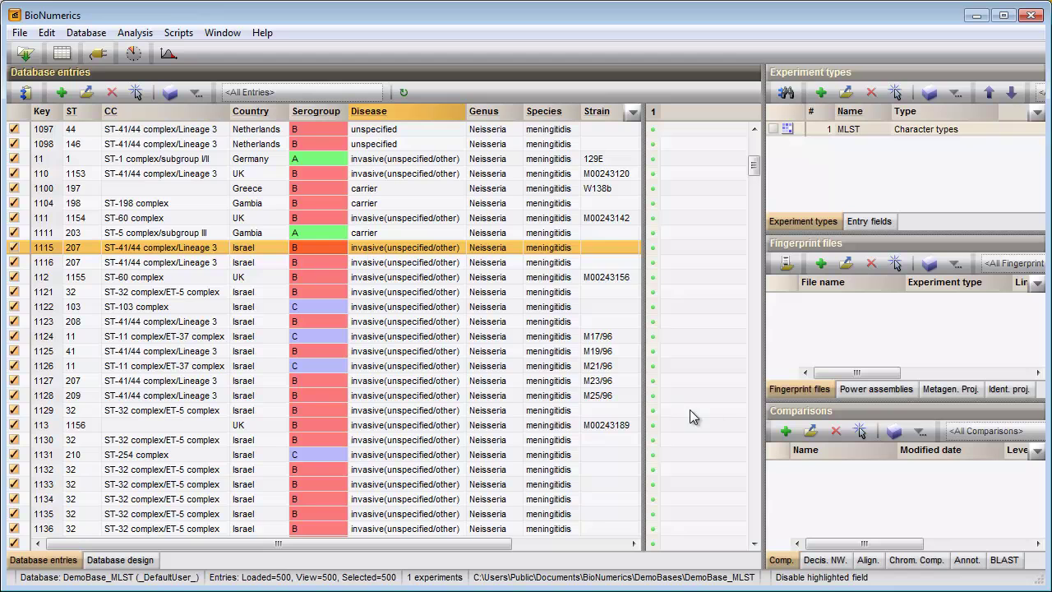
pyautogui.click(784, 433)
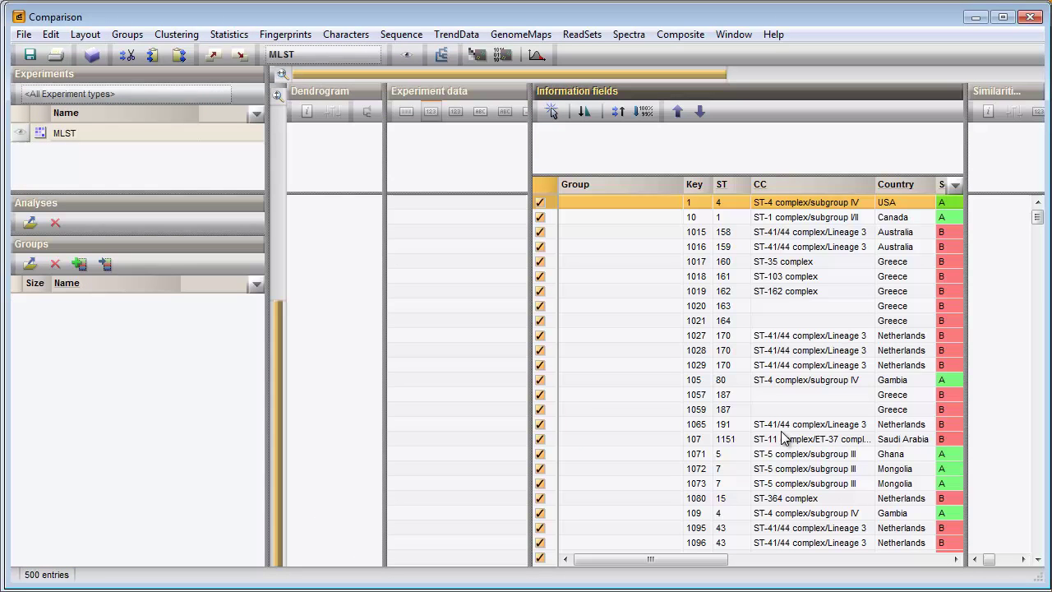
# Step: Show the MLST allele columns in the comparison, narrowed to fit all seven loci, and pick the CC field
pyautogui.click(21, 135)
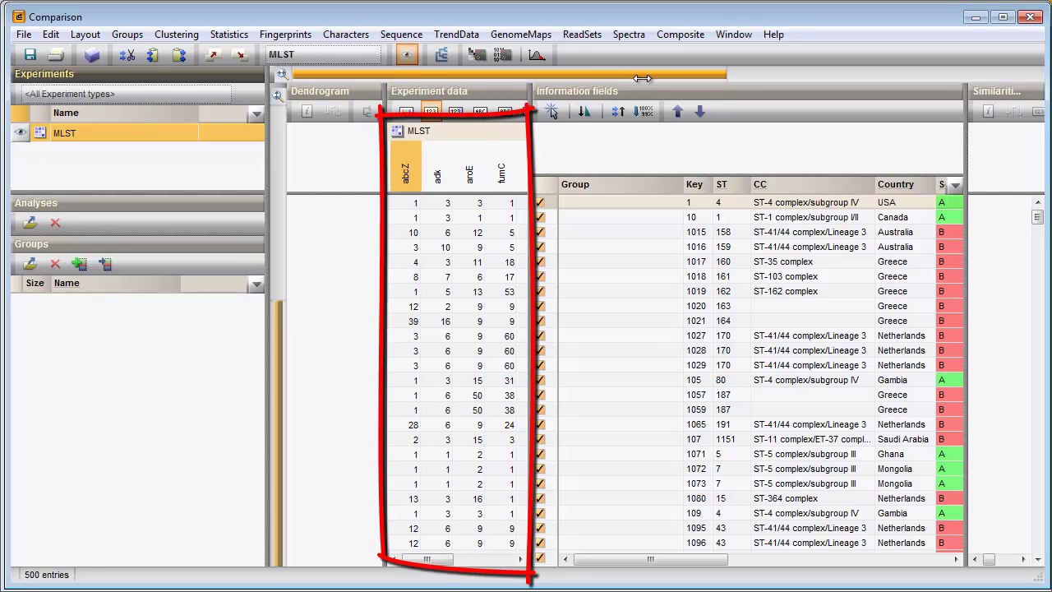
pyautogui.moveTo(645, 78); pyautogui.dragTo(546, 86)
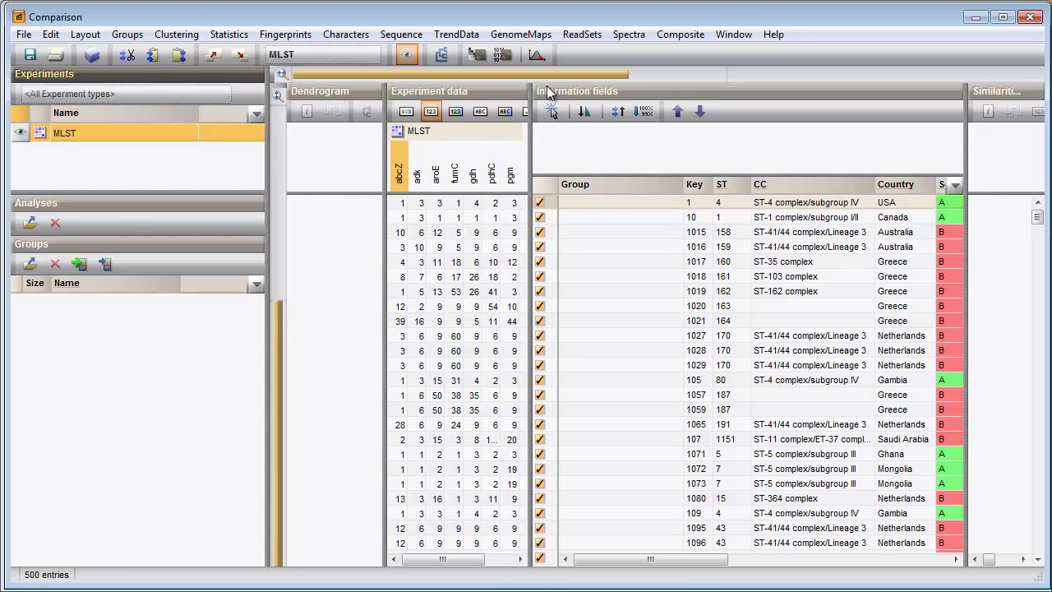
pyautogui.click(790, 183)
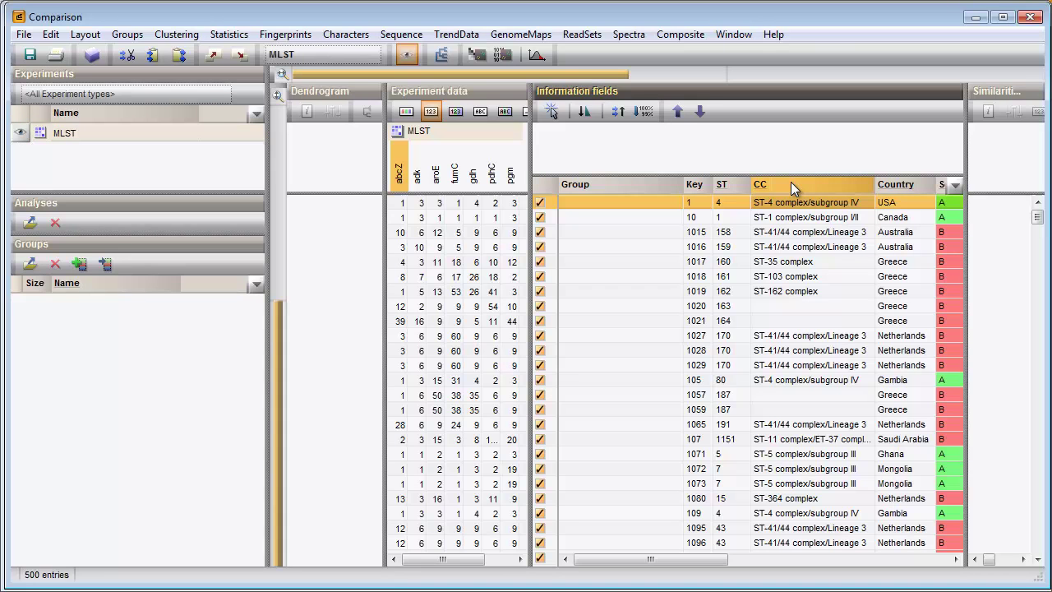
# Step: Create groups from the CC field, largest first with a maximum of 20, and dismiss the limit error
pyautogui.rightClick(791, 182)
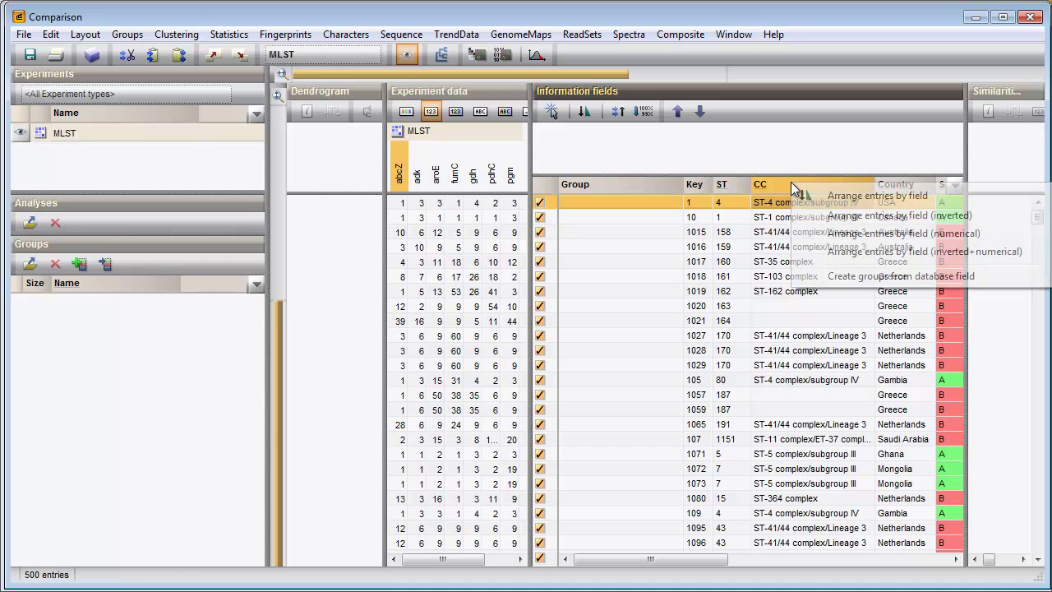
pyautogui.click(809, 278)
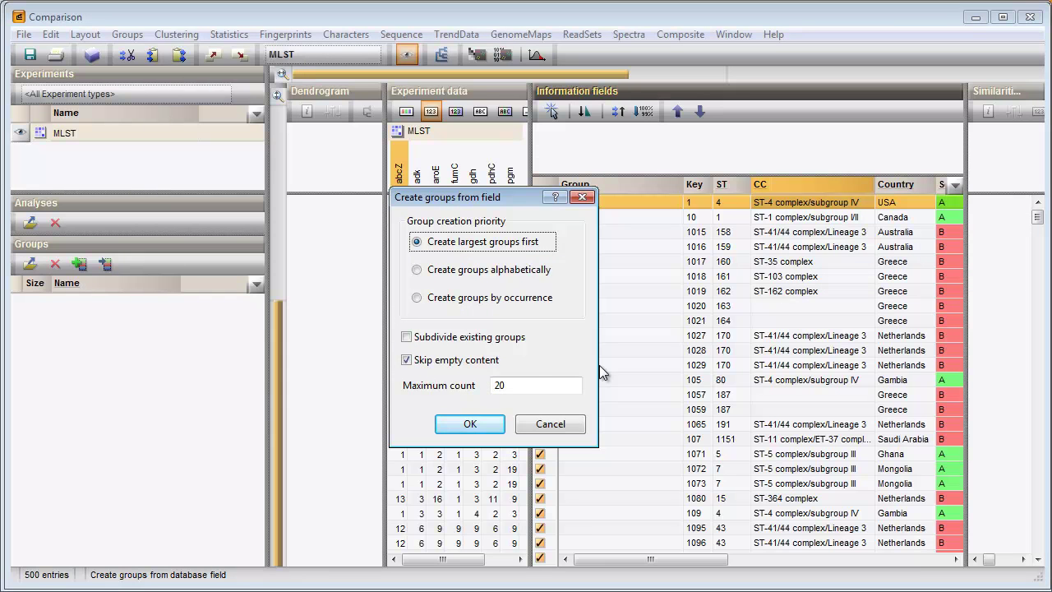
pyautogui.click(469, 424)
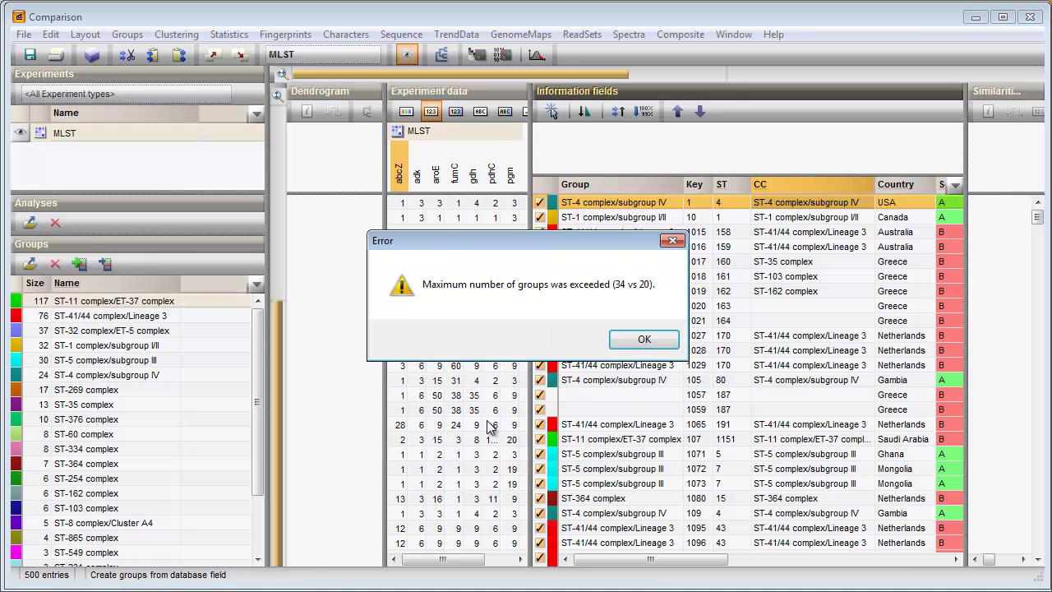
pyautogui.click(629, 340)
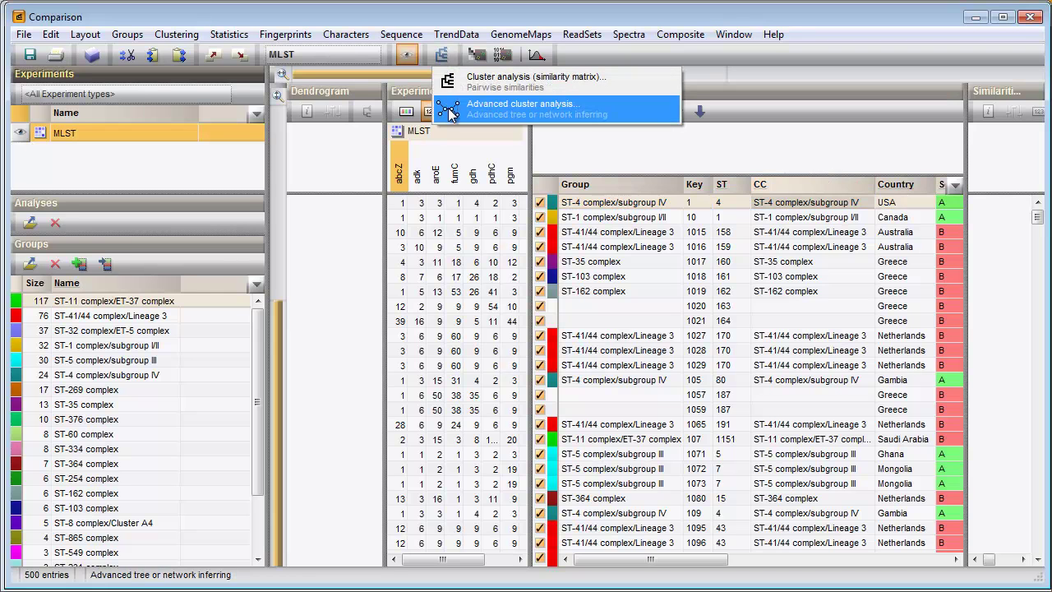
# Step: Create advanced cluster analysis MLST1 using the MST for categorical data template
pyautogui.click(450, 113)
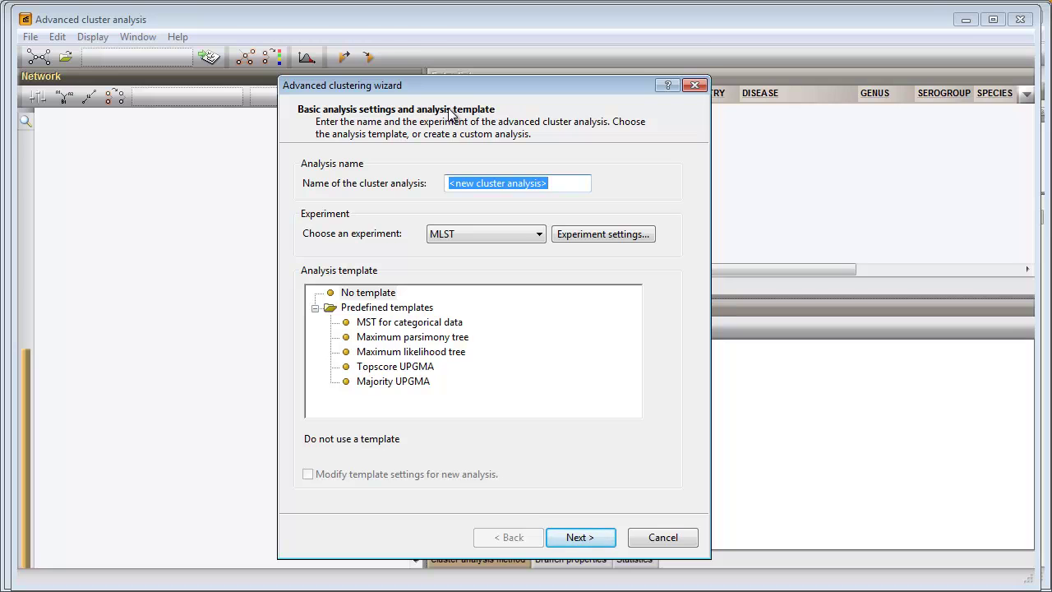
pyautogui.write('ML')
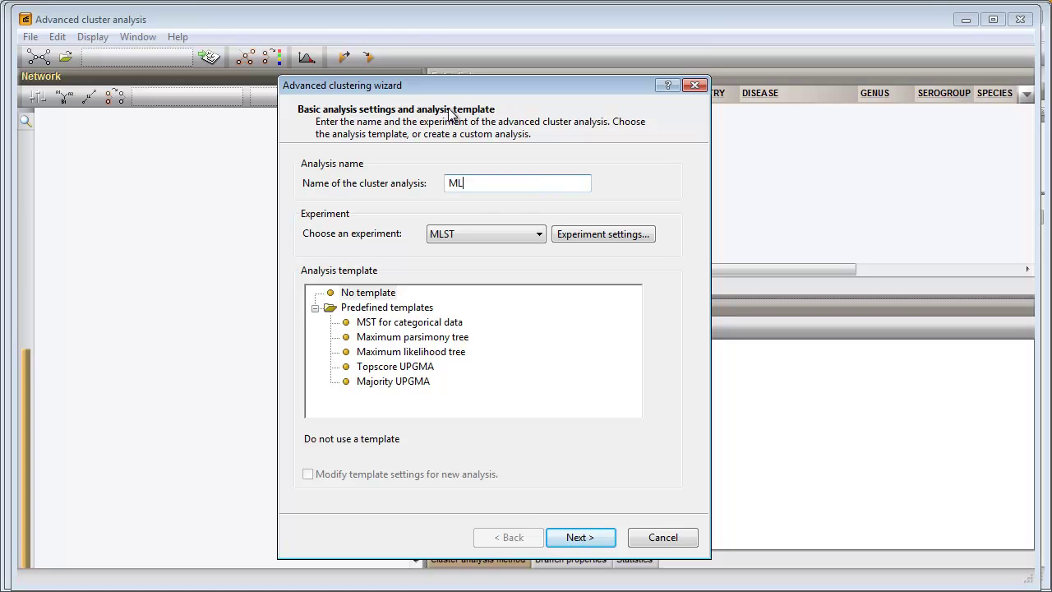
pyautogui.write('ST1')
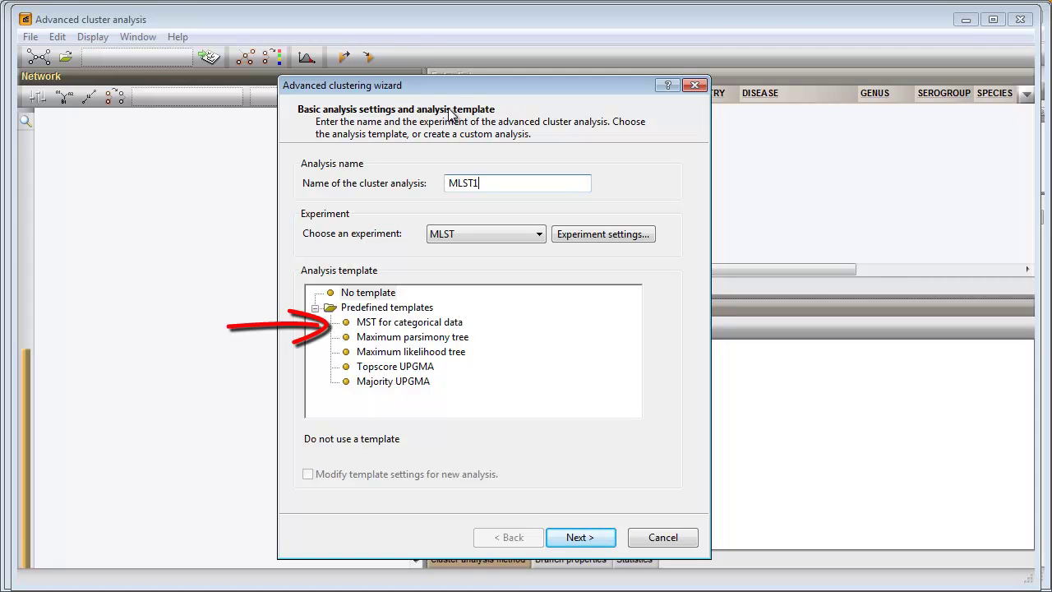
pyautogui.click(419, 322)
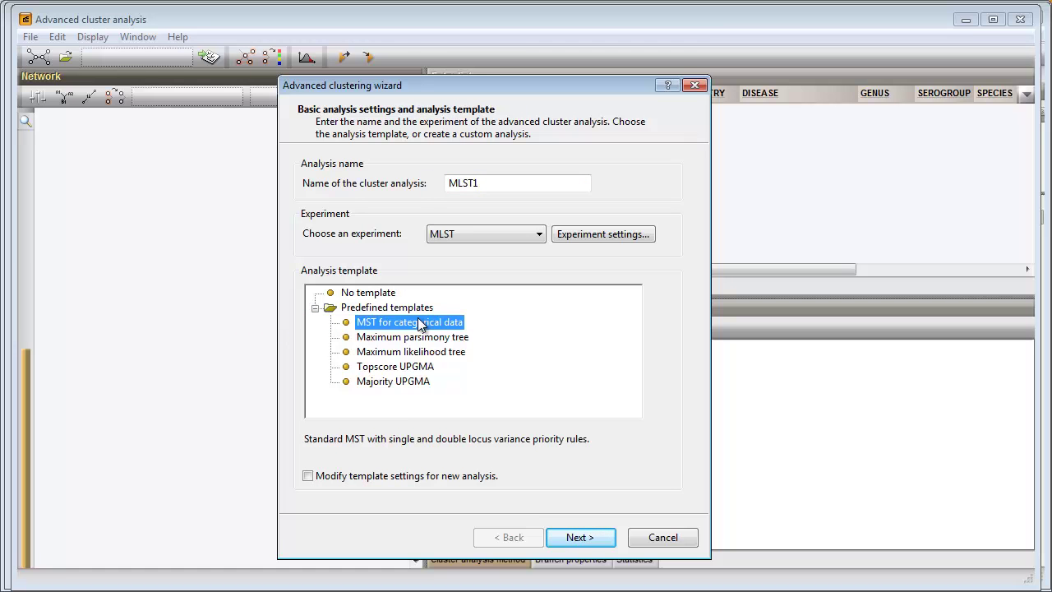
pyautogui.click(573, 538)
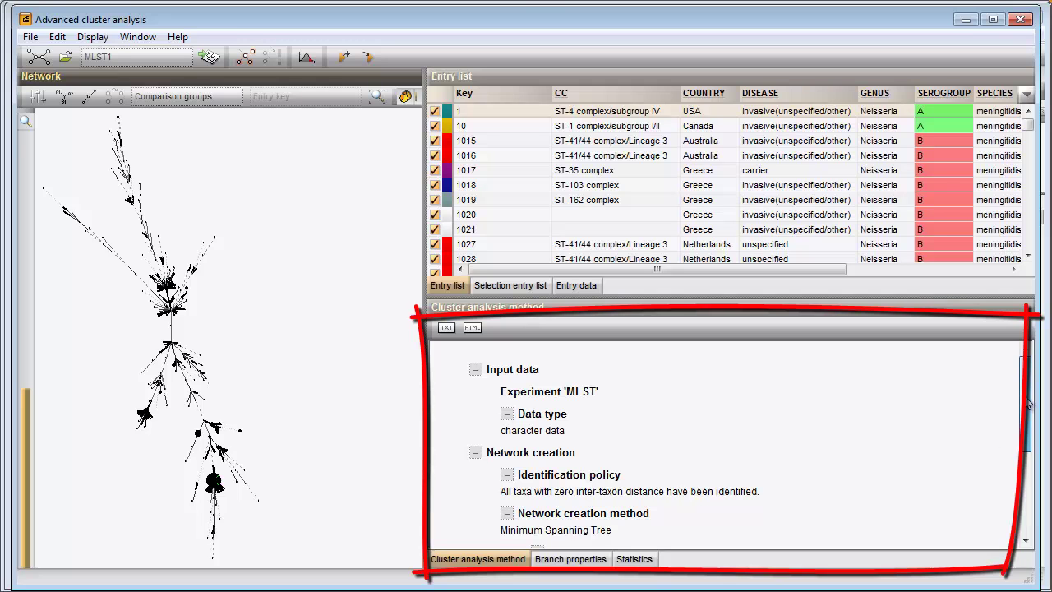
pyautogui.moveTo(1027, 404); pyautogui.dragTo(1026, 458)
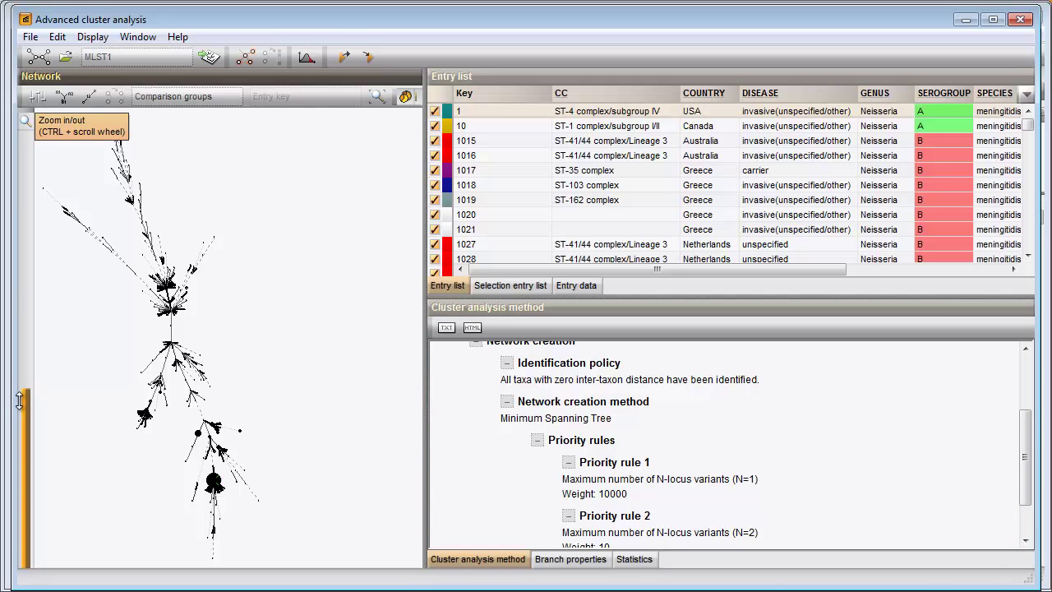
# Step: Zoom into the network, widen the view and enlarge the nodes
pyautogui.moveTo(20, 400)
pyautogui.mouseDown()
pyautogui.moveTo(27, 279)
pyautogui.moveTo(30, 296)
pyautogui.mouseUp()
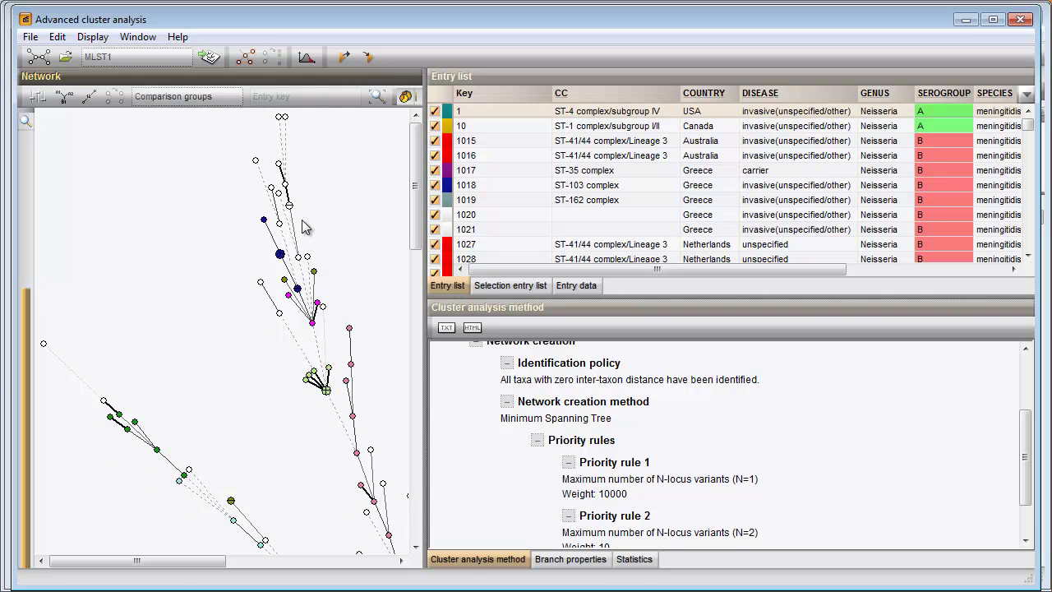
pyautogui.moveTo(425, 188); pyautogui.dragTo(666, 187)
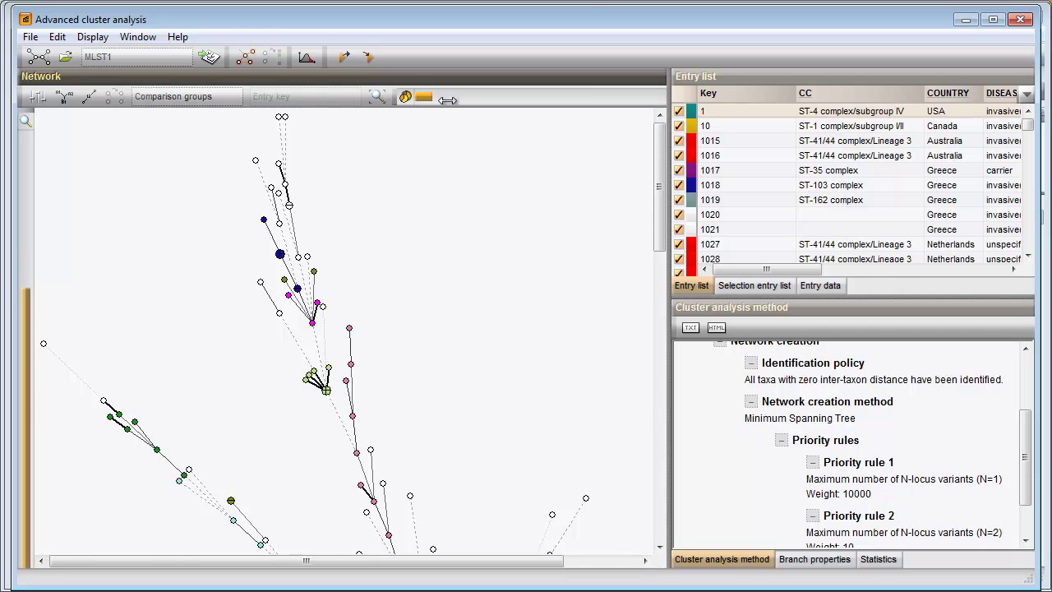
pyautogui.moveTo(427, 92)
pyautogui.mouseDown()
pyautogui.moveTo(485, 85)
pyautogui.moveTo(442, 96)
pyautogui.mouseUp()
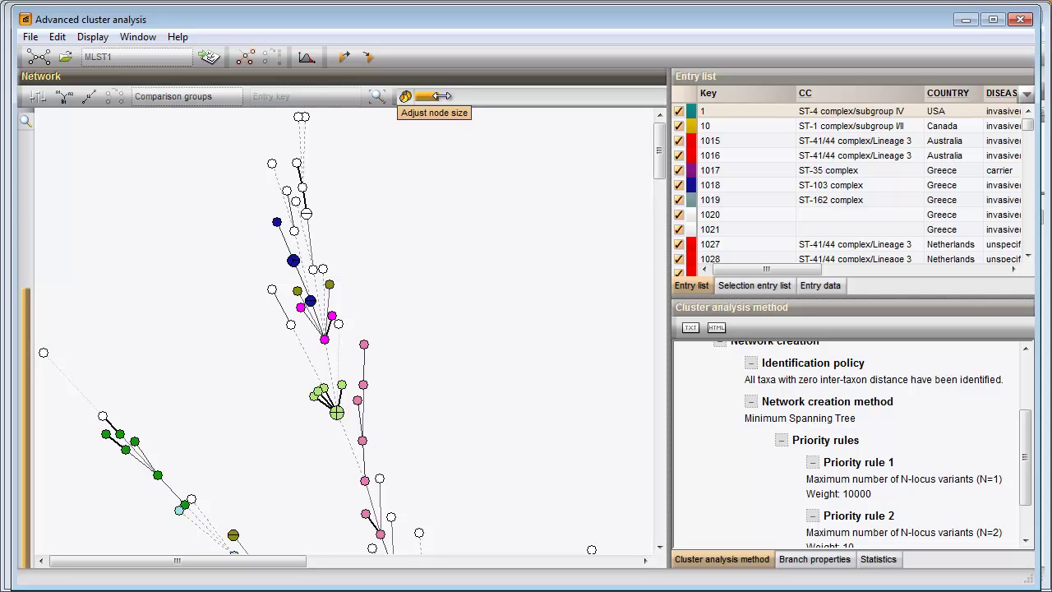
# Step: Select the upper part of the network plus the light-green node cluster
pyautogui.click(302, 189)
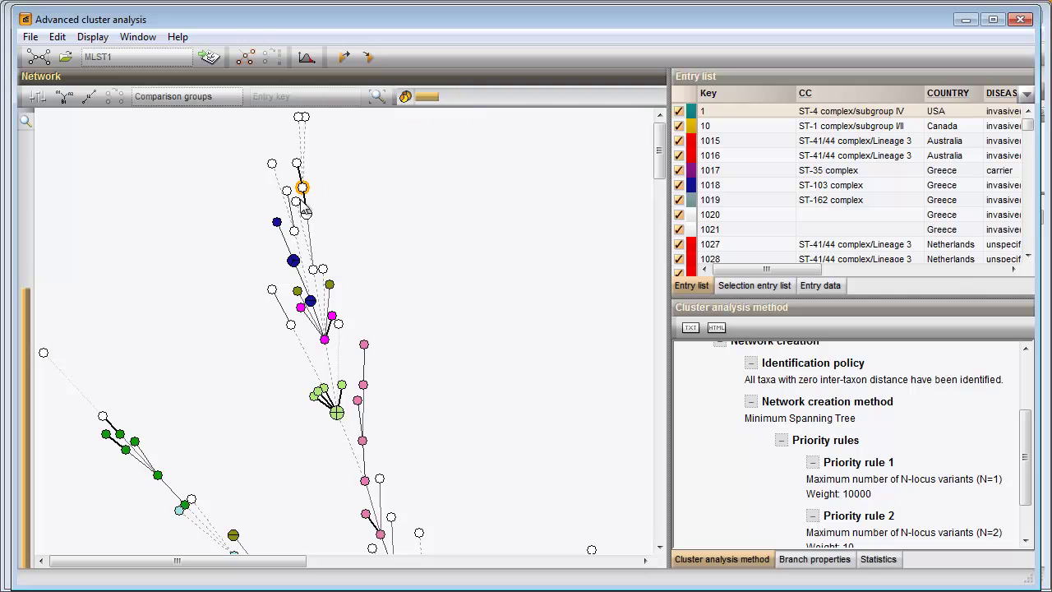
pyautogui.click(310, 236)
pyautogui.moveTo(231, 193); pyautogui.dragTo(419, 351)
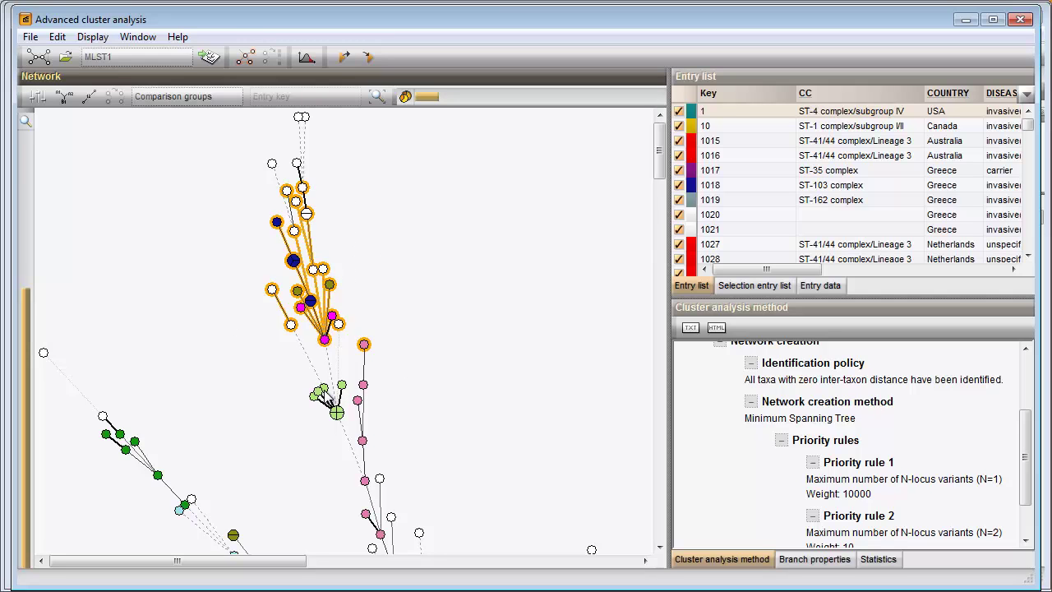
pyautogui.keyDown('ctrl'); pyautogui.click(327, 398); pyautogui.keyUp('ctrl')
pyautogui.keyDown('ctrl'); pyautogui.click(341, 384); pyautogui.keyUp('ctrl')
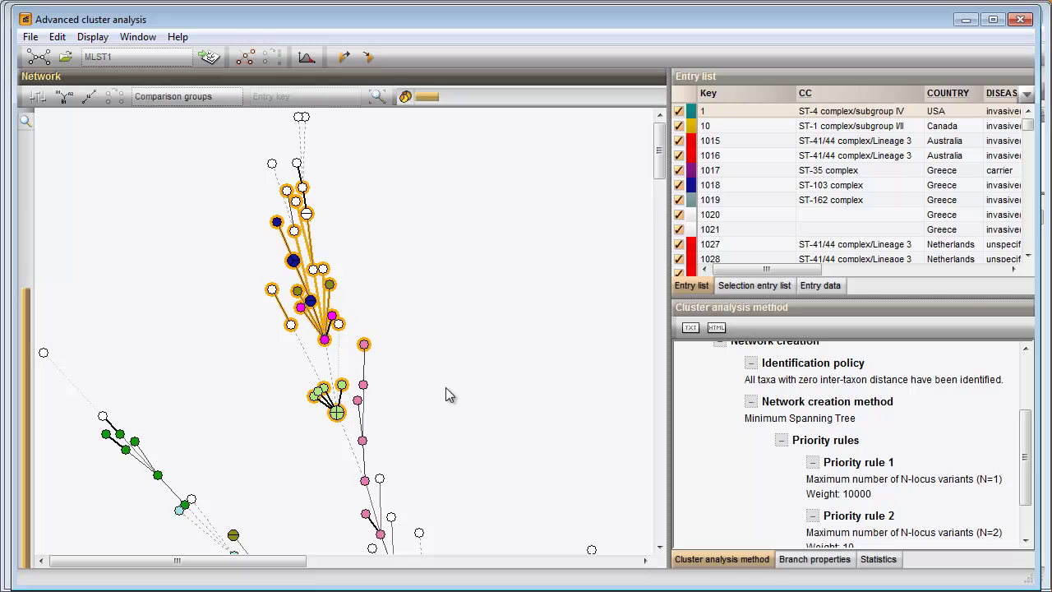
# Step: Fit the tree, then apply Serogroup node colouring and logarithmic branch scaling in Display settings
pyautogui.click(377, 97)
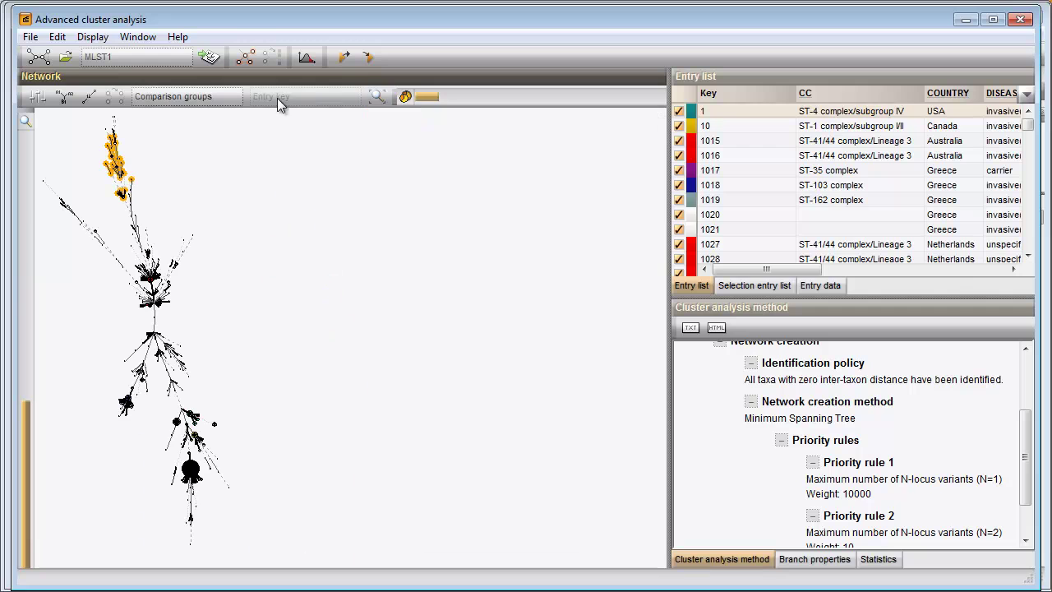
pyautogui.click(37, 97)
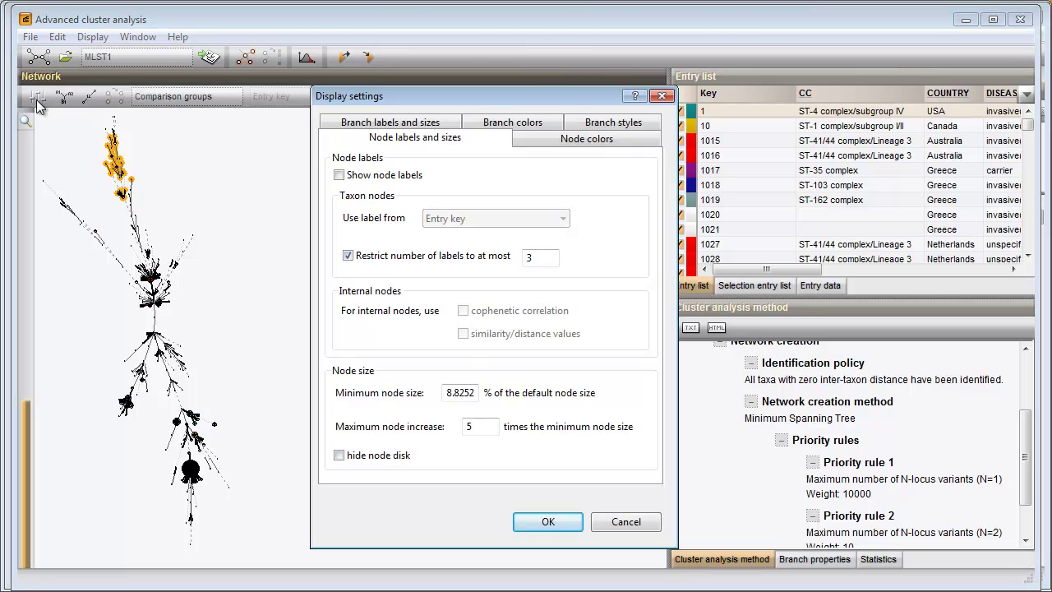
pyautogui.click(536, 141)
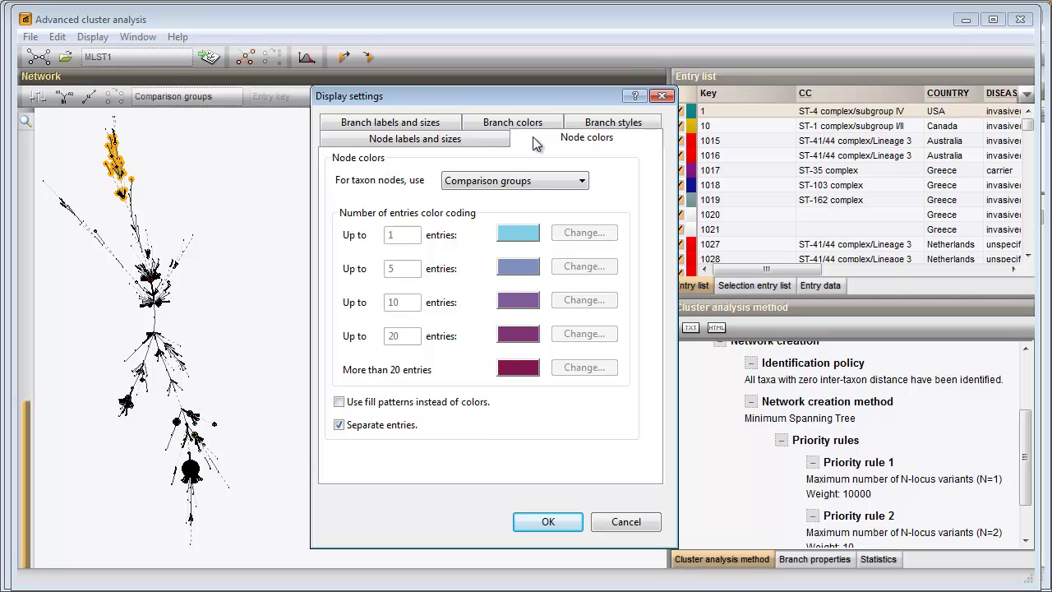
pyautogui.click(514, 181)
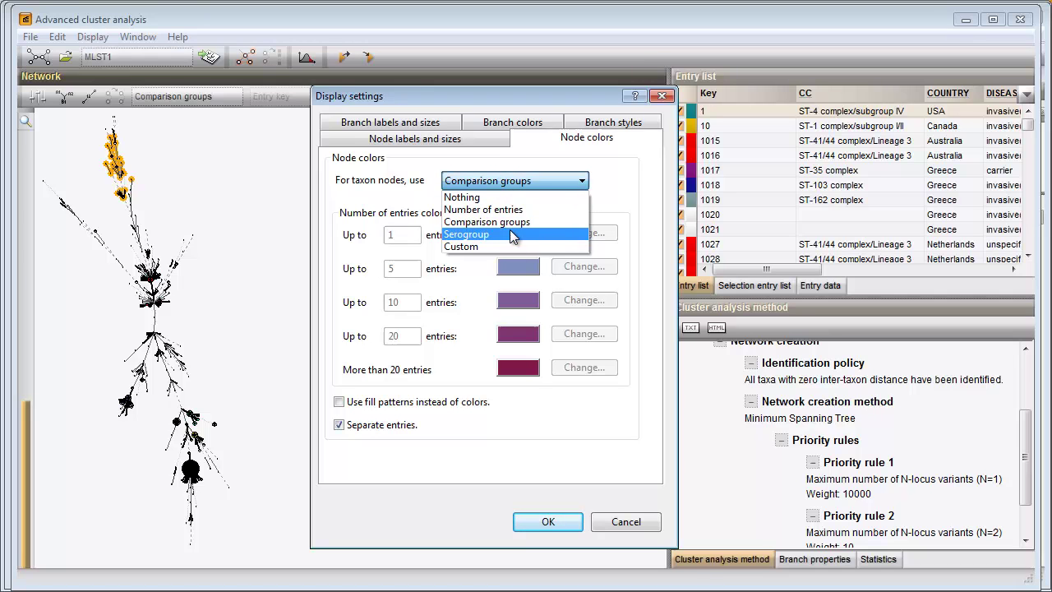
pyautogui.click(510, 234)
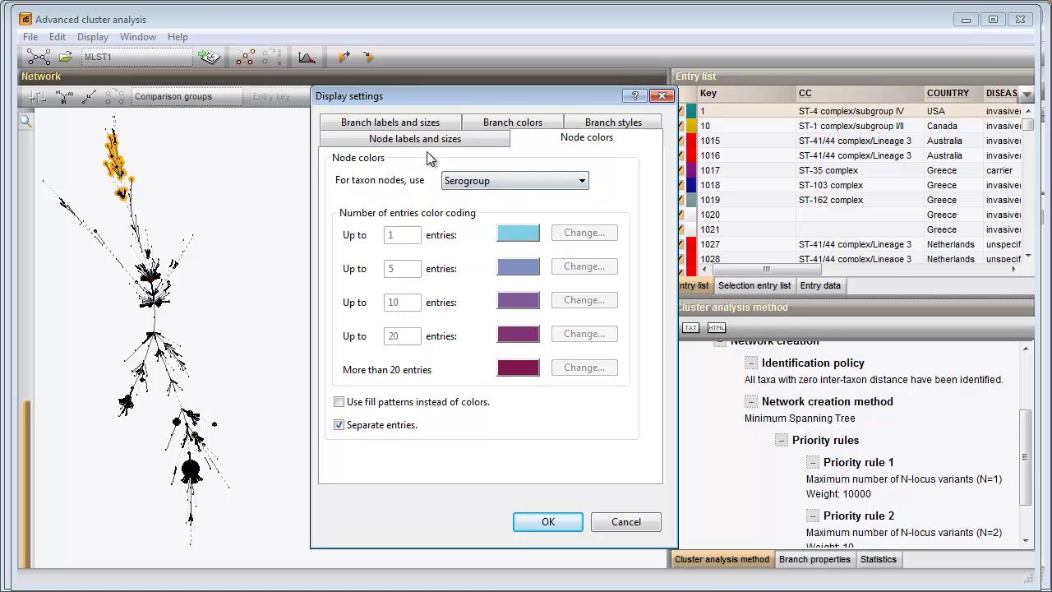
pyautogui.click(405, 124)
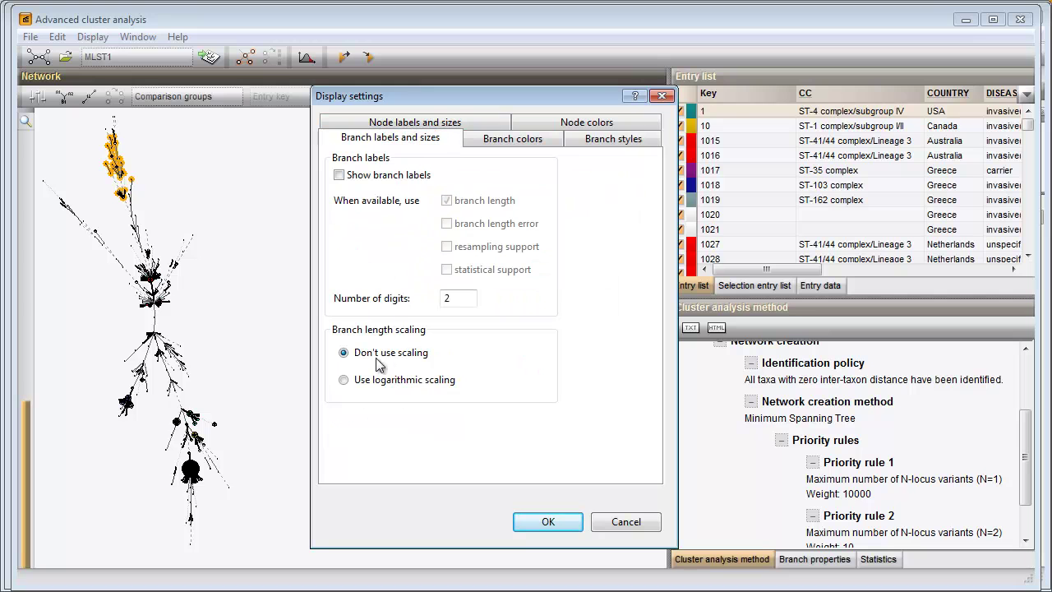
pyautogui.click(344, 381)
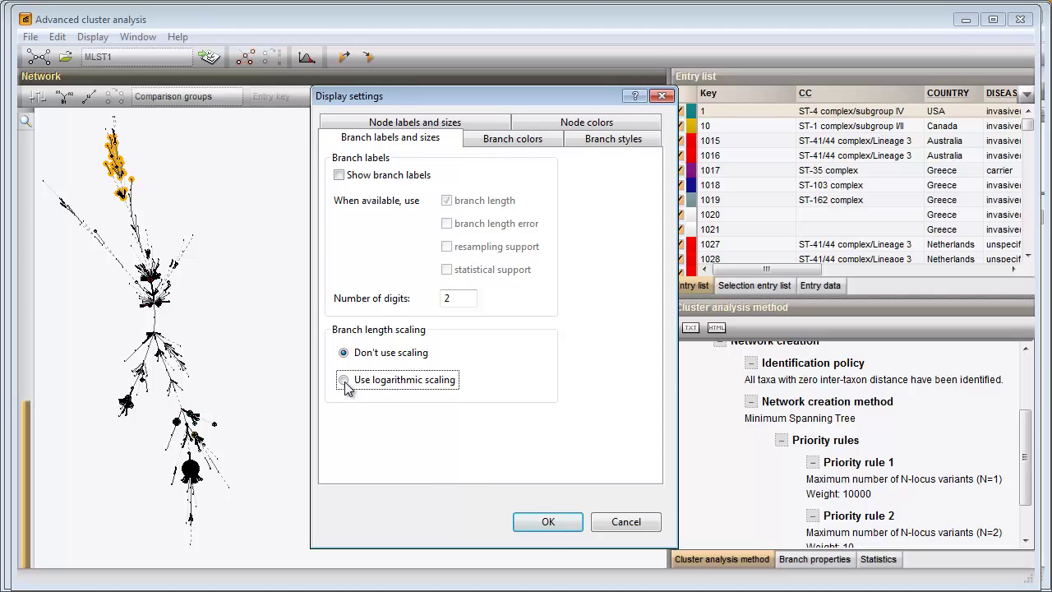
pyautogui.click(548, 523)
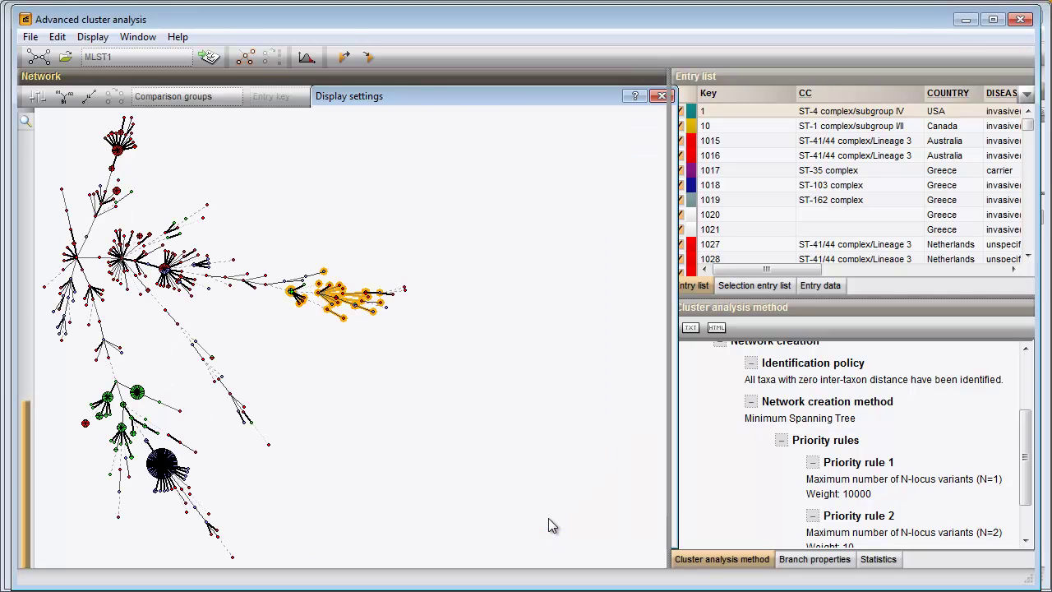
# Step: Clear the selection, colour nodes by comparison groups again, and zoom in
pyautogui.click(554, 457)
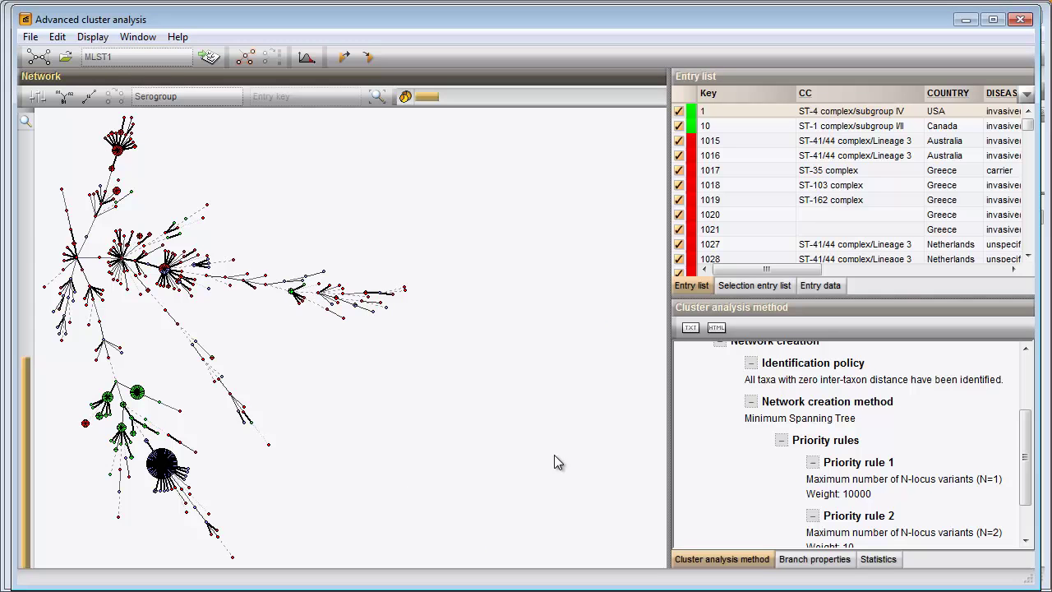
pyautogui.click(234, 97)
pyautogui.click(237, 119)
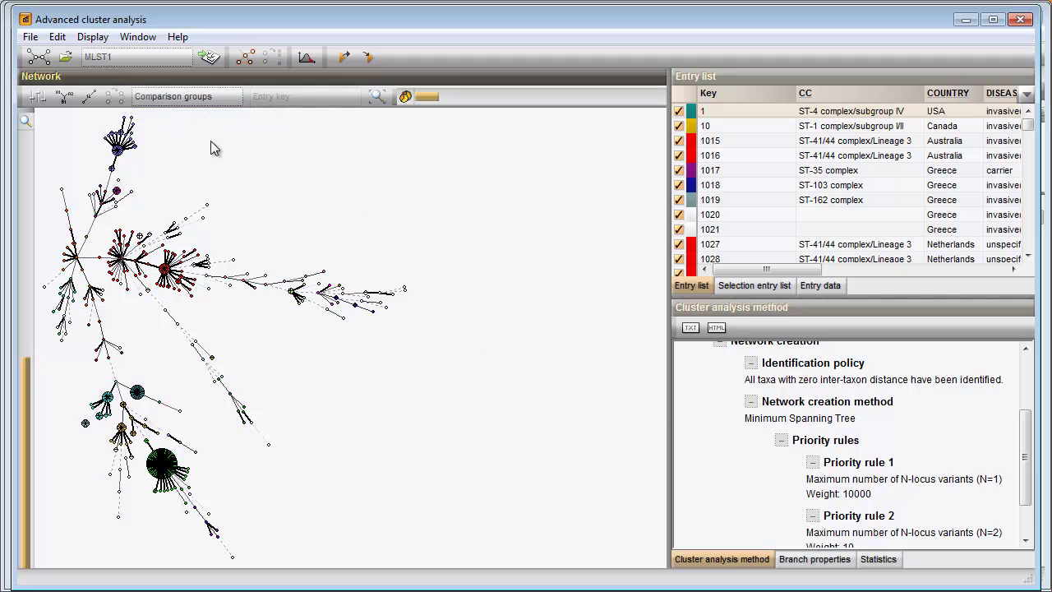
pyautogui.moveTo(25, 369); pyautogui.dragTo(25, 293)
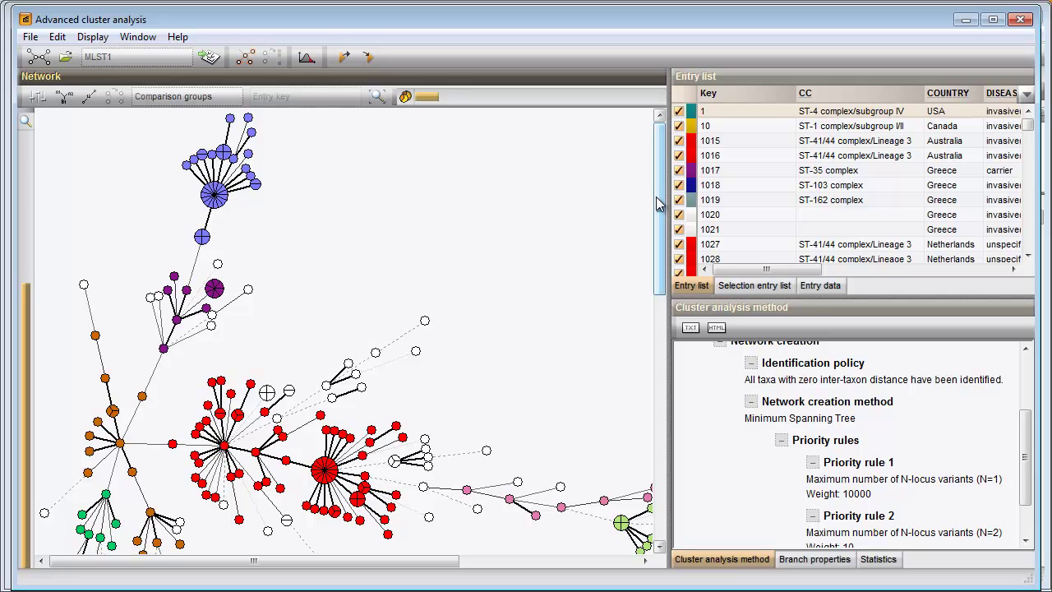
# Step: Create partitions with maximum distance 2 and minimum 2 entries, then zoom out to view them
pyautogui.click(246, 57)
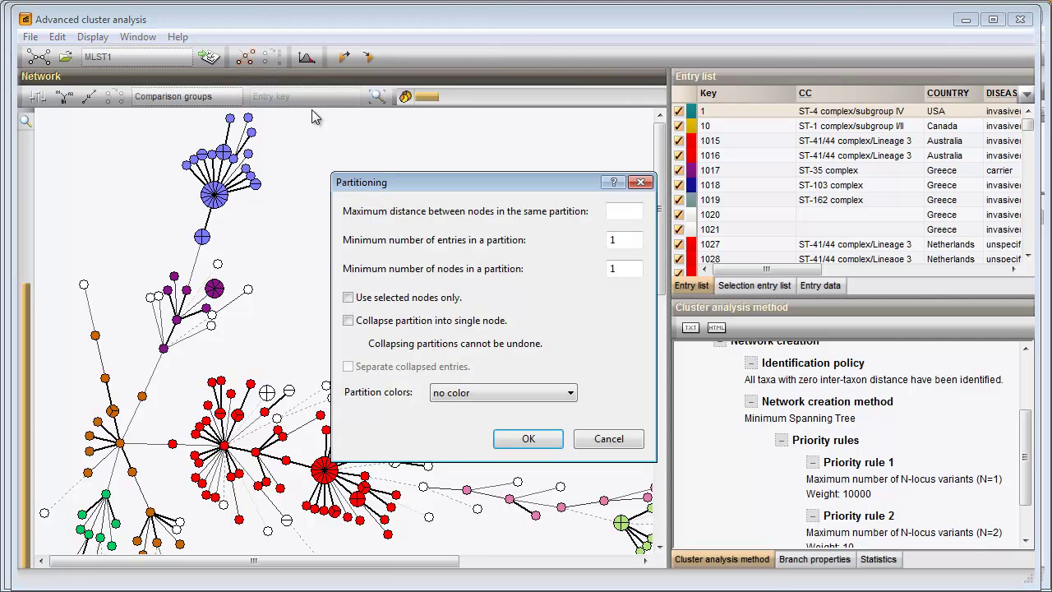
pyautogui.click(628, 215)
pyautogui.write('2')
pyautogui.doubleClick(639, 238)
pyautogui.write('2')
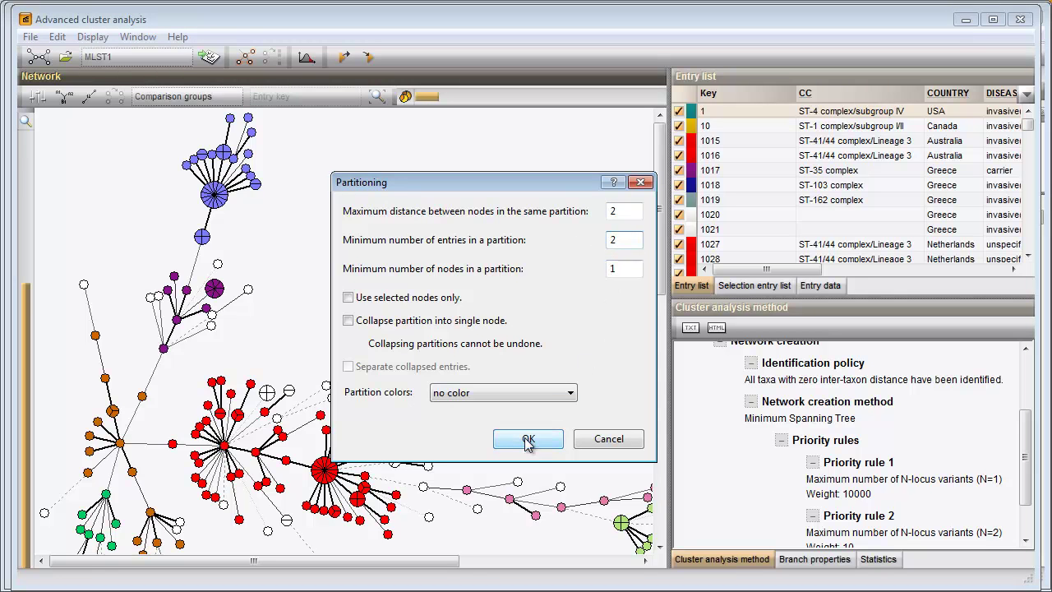
pyautogui.click(528, 439)
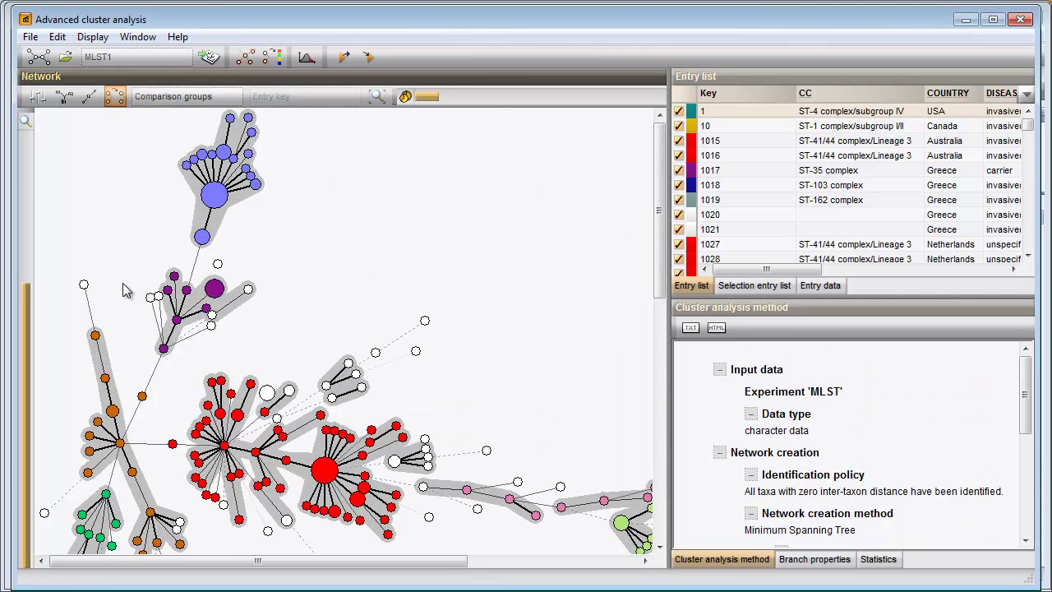
pyautogui.moveTo(25, 289); pyautogui.dragTo(30, 326)
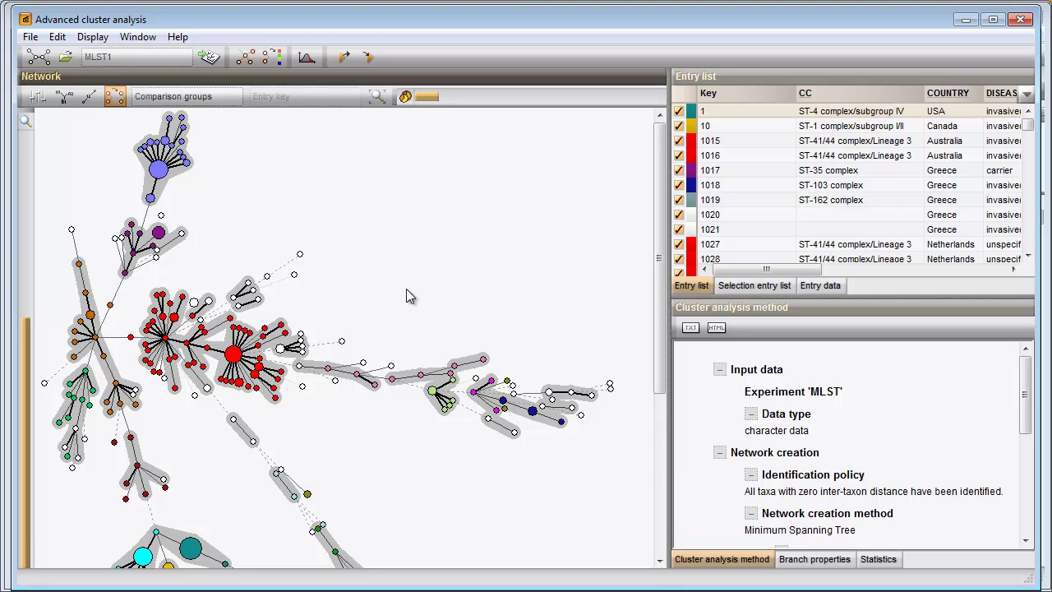
pyautogui.click(29, 39)
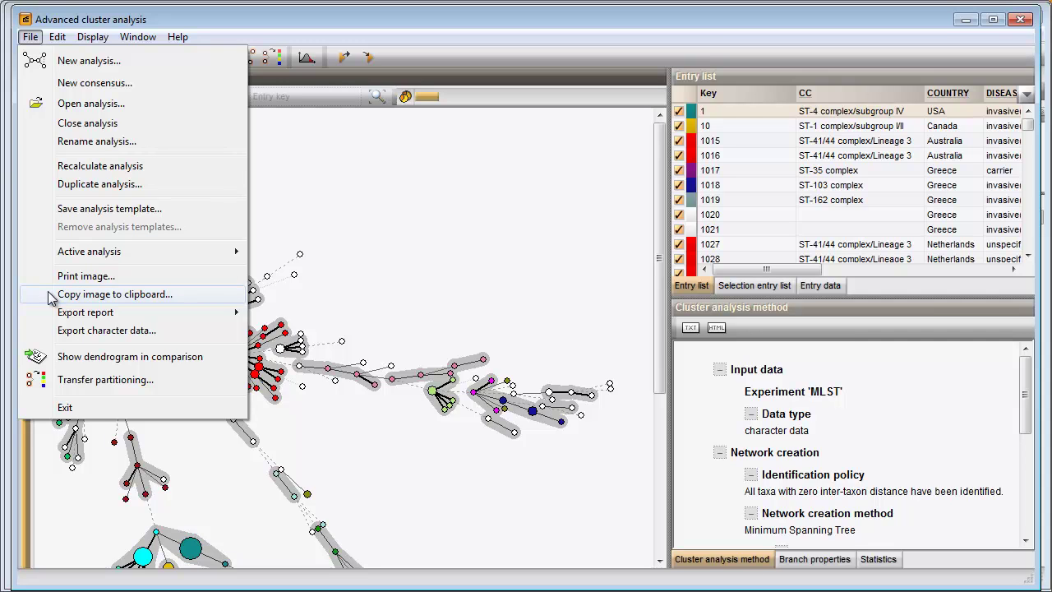
pyautogui.click(50, 294)
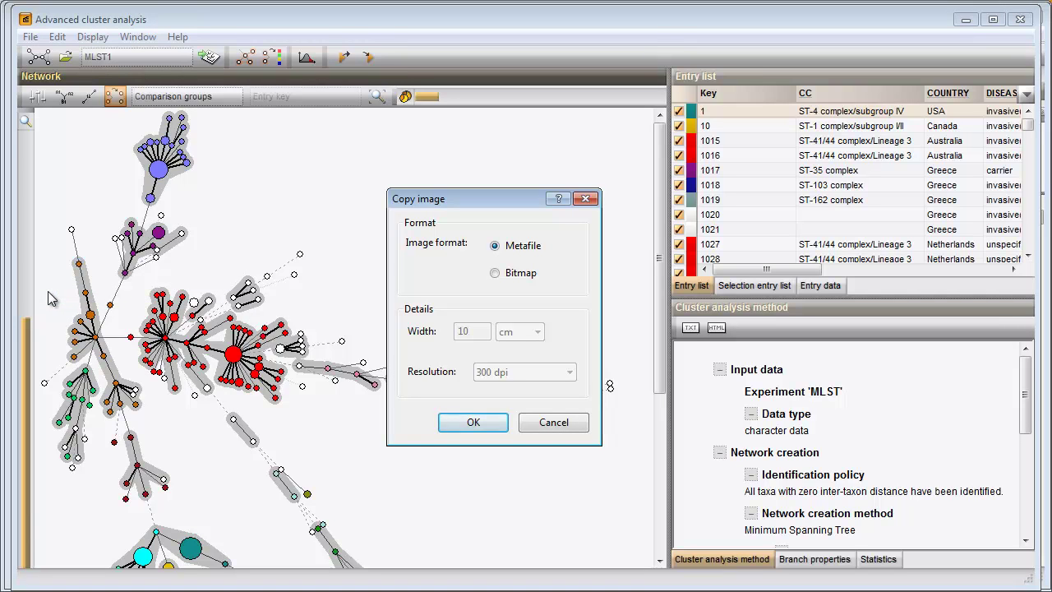
pyautogui.click(546, 423)
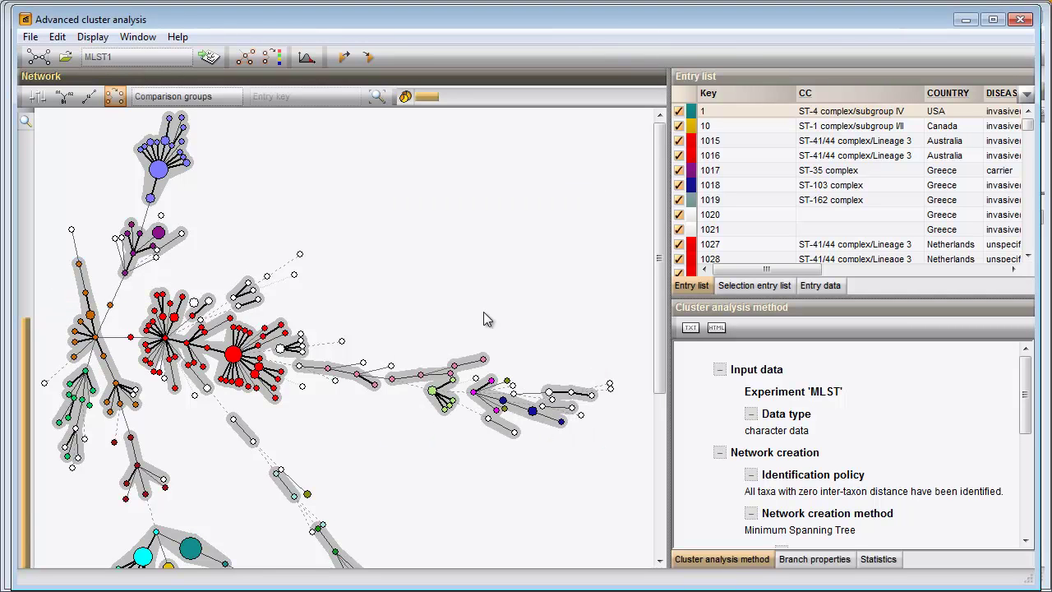